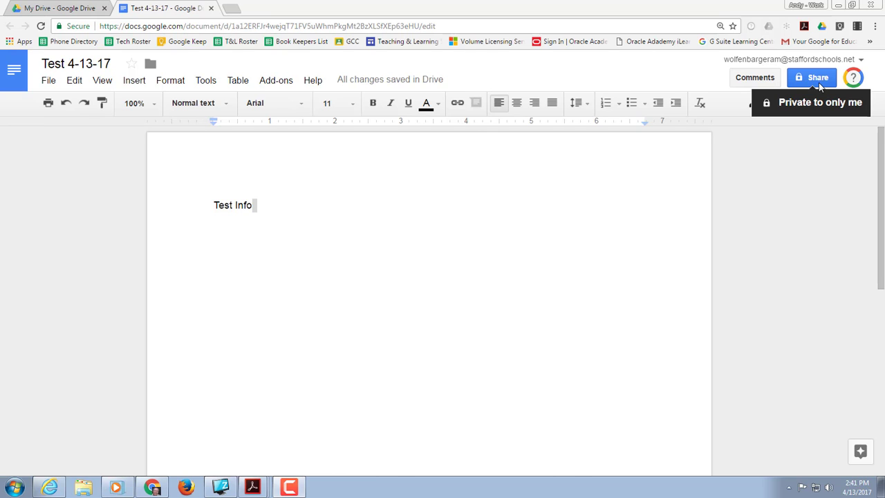
Open the advanced sharing settings for the Test 4-13-17 document.
{"action": "left_click", "coordinate": [818, 79]}
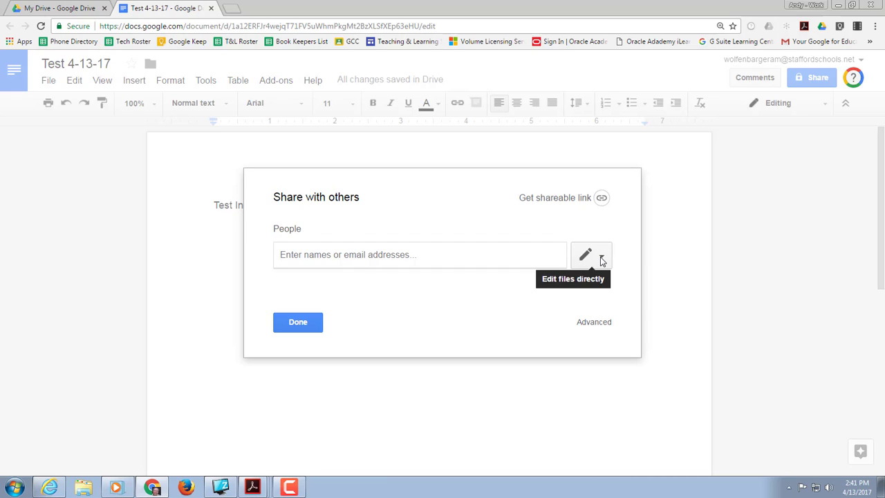
{"action": "left_click", "coordinate": [598, 325]}
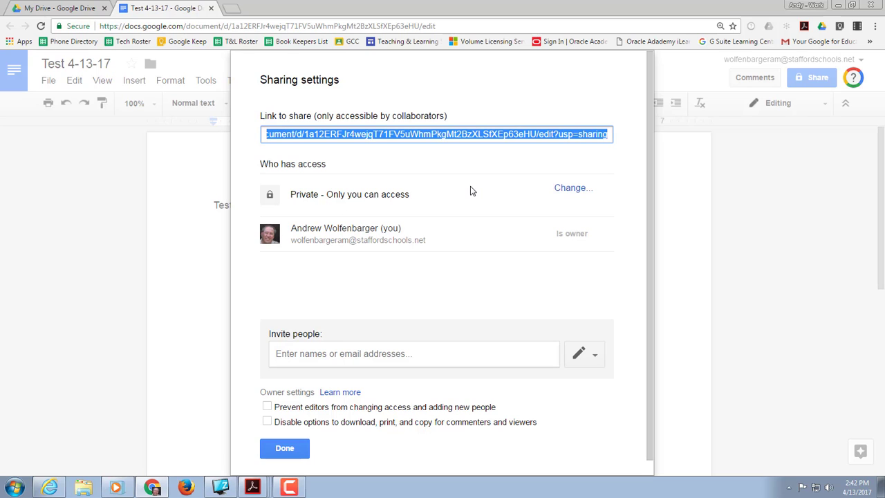
Try each link sharing option, check the access levels for Anyone with the link, and save with Off - Specific people selected.
{"action": "left_click", "coordinate": [562, 188]}
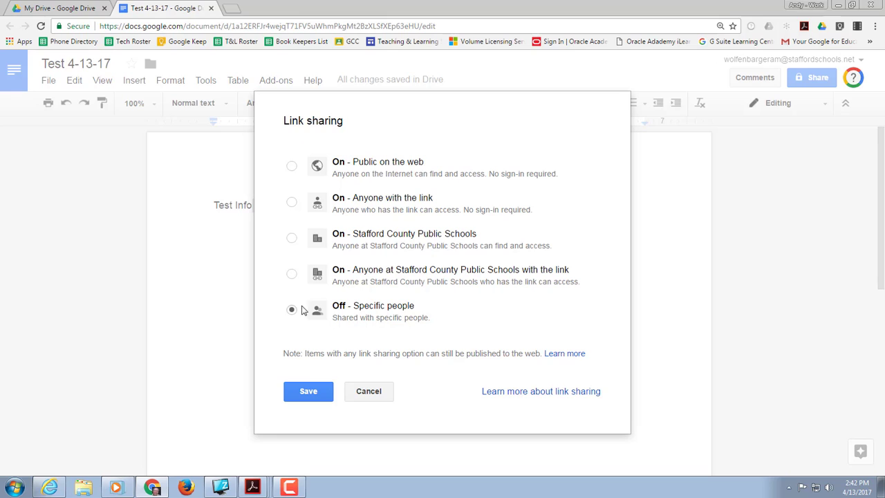
{"action": "left_click", "coordinate": [293, 168]}
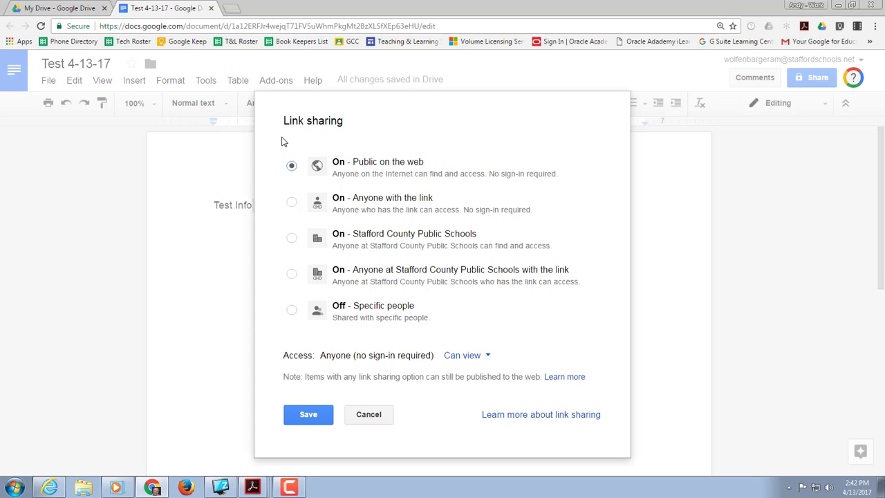
{"action": "left_click", "coordinate": [292, 204]}
{"action": "left_click", "coordinate": [487, 357]}
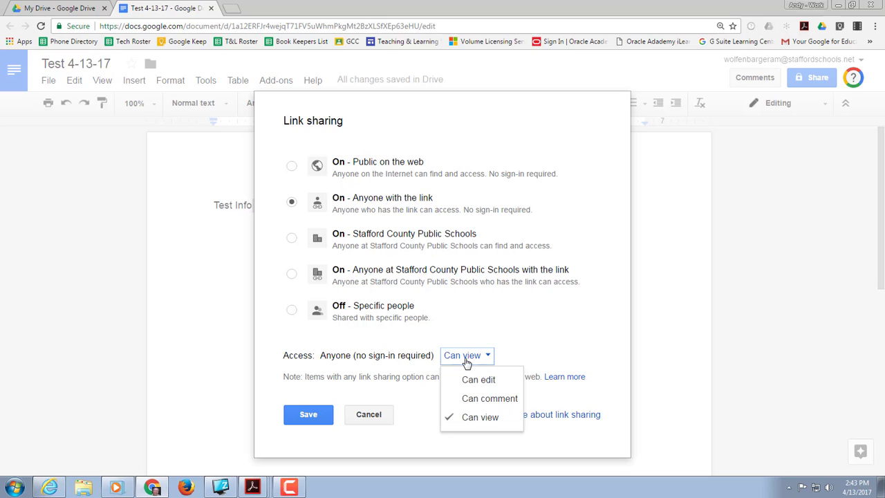
{"action": "left_click", "coordinate": [291, 246]}
{"action": "left_click", "coordinate": [291, 240]}
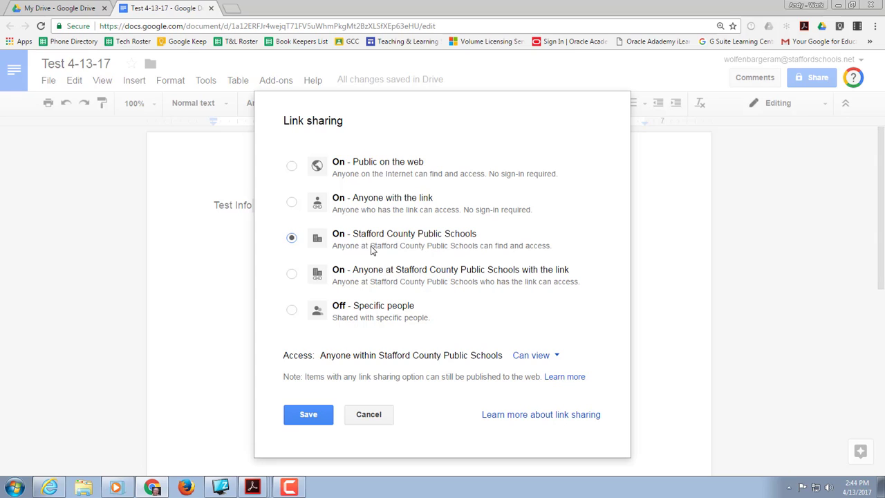
{"action": "left_click", "coordinate": [292, 274]}
{"action": "left_click", "coordinate": [291, 310]}
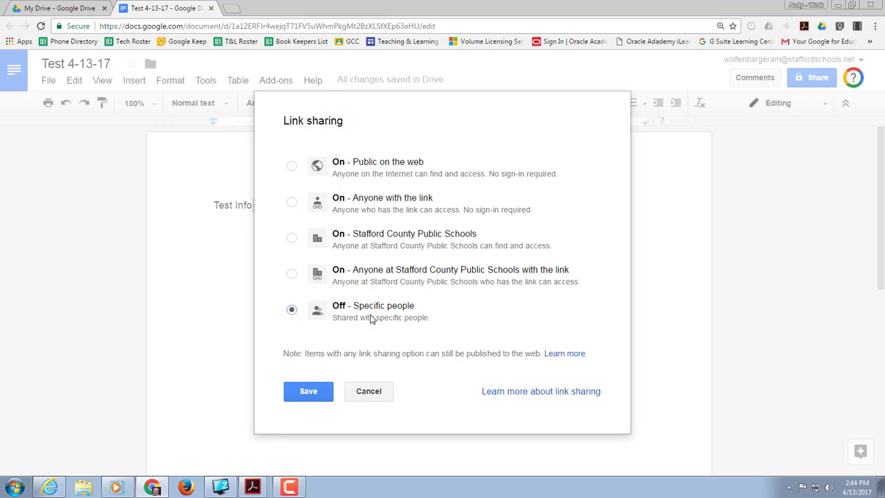
{"action": "left_click", "coordinate": [315, 396]}
Add the contact's Gmail address as an invitee and set the permission to Can comment.
{"action": "left_click", "coordinate": [313, 351]}
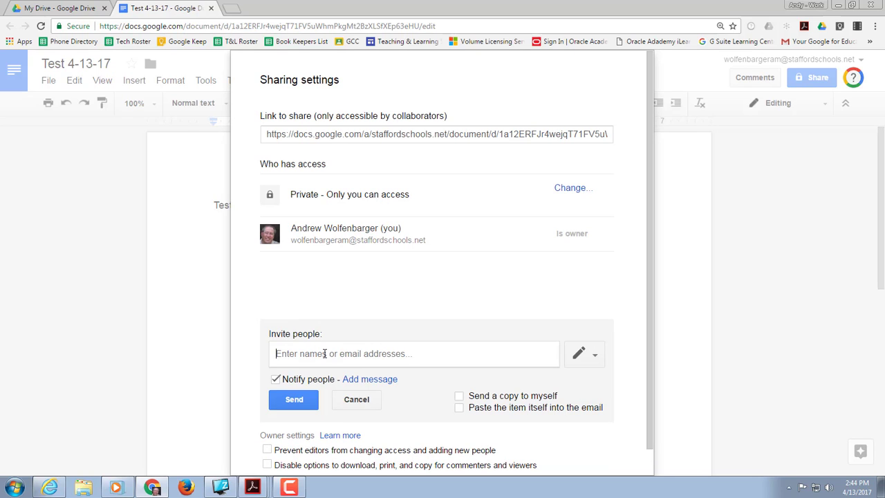
{"action": "type", "text": "andy"}
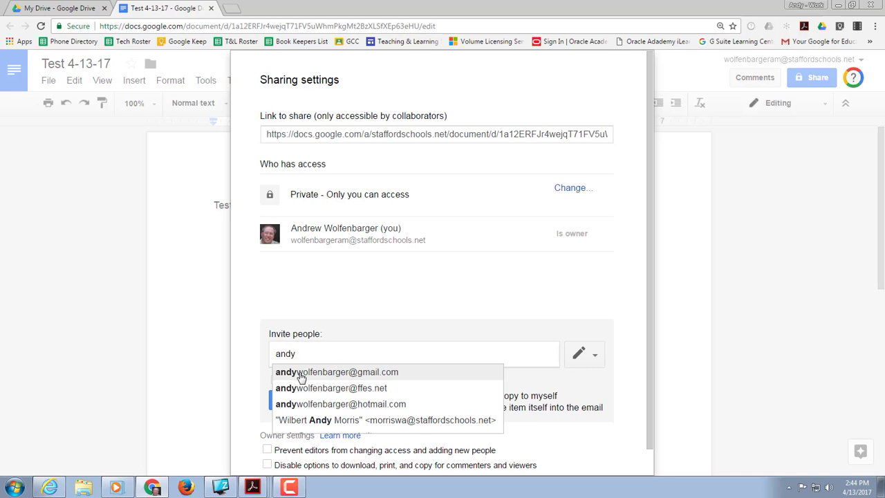
{"action": "left_click", "coordinate": [301, 374]}
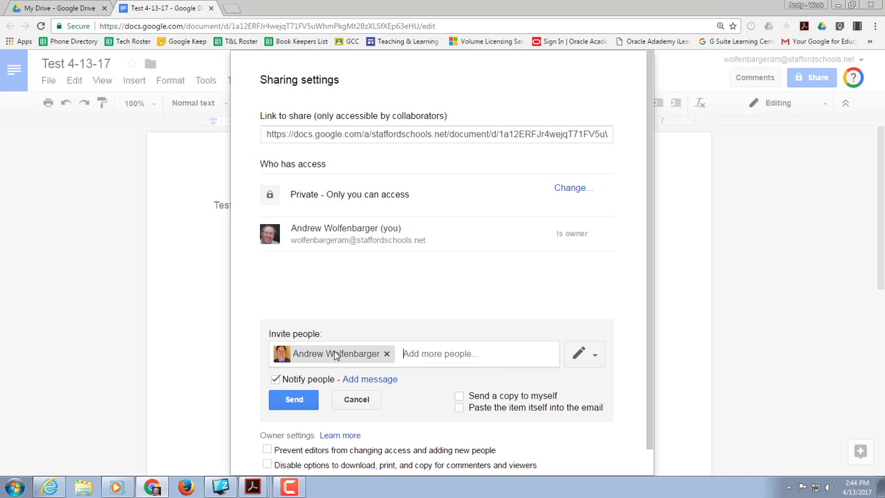
{"action": "left_click", "coordinate": [596, 360]}
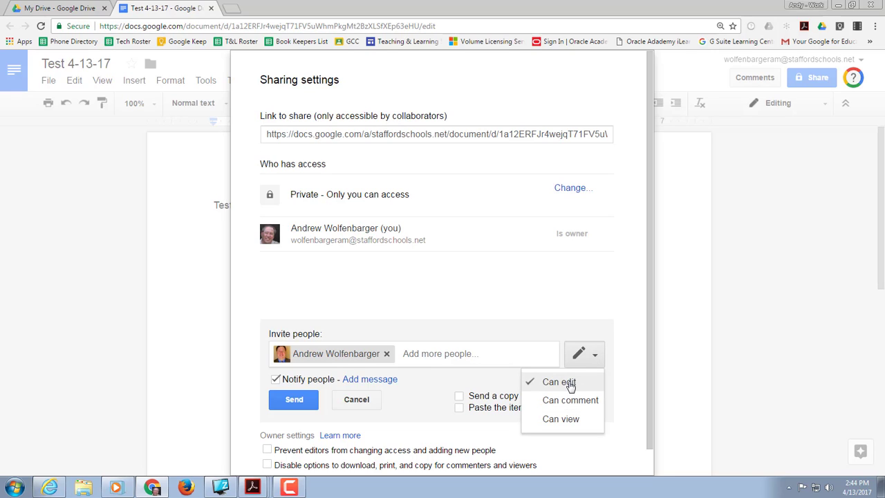
{"action": "left_click", "coordinate": [566, 408]}
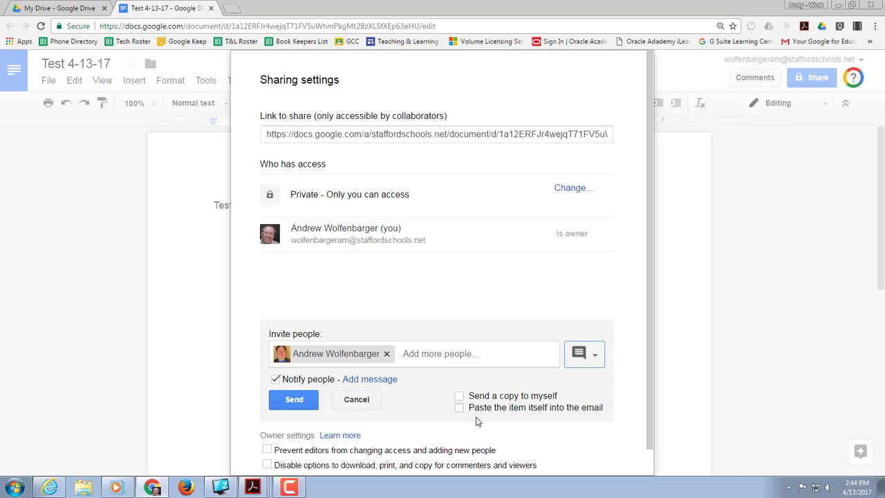
Enable sending a copy to yourself and pasting the item itself into the invitation email.
{"action": "scroll", "coordinate": [408, 405], "scroll_direction": "down", "scroll_amount": 1}
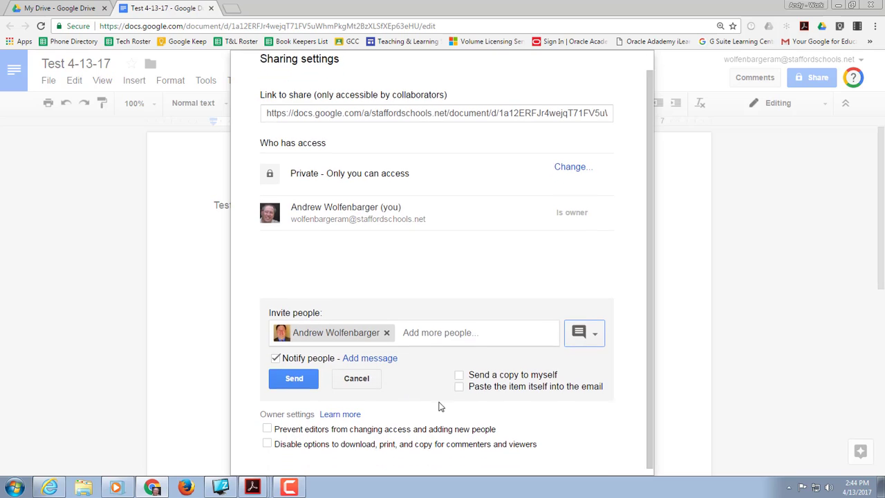
{"action": "left_click", "coordinate": [460, 371]}
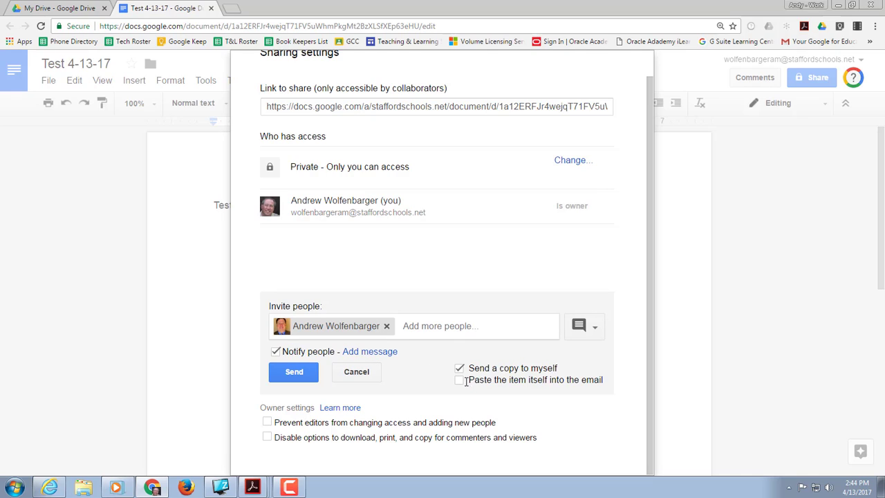
{"action": "left_click", "coordinate": [459, 382]}
Add the personal message "Hey, I'm sharing this with you." to the invitation, signed with the sender's first name.
{"action": "left_click", "coordinate": [355, 353]}
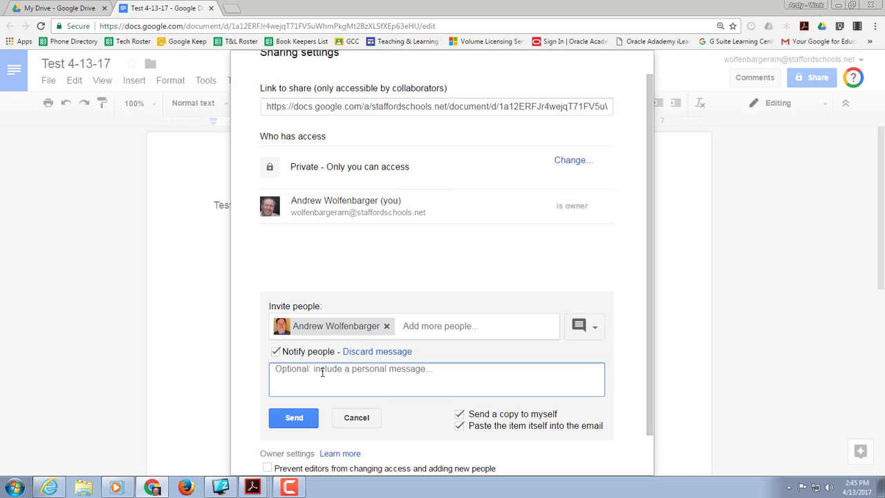
{"action": "type", "text": "Hey, I'm sharing"}
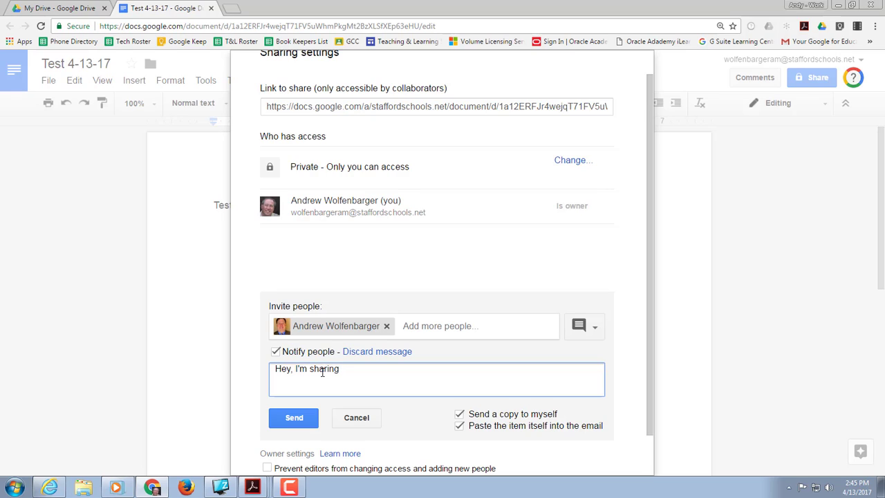
{"action": "type", "text": " this wi"}
{"action": "key", "text": "BackSpace"}
{"action": "key", "text": "BackSpace"}
{"action": "type", "text": "this with you."}
{"action": "key", "text": "Return"}
{"action": "key", "text": "Return"}
{"action": "type", "text": "And"}
Send the invitation, approve sharing outside the G Suite organization, and close the sharing settings.
{"action": "scroll", "coordinate": [355, 424], "scroll_direction": "down", "scroll_amount": 2}
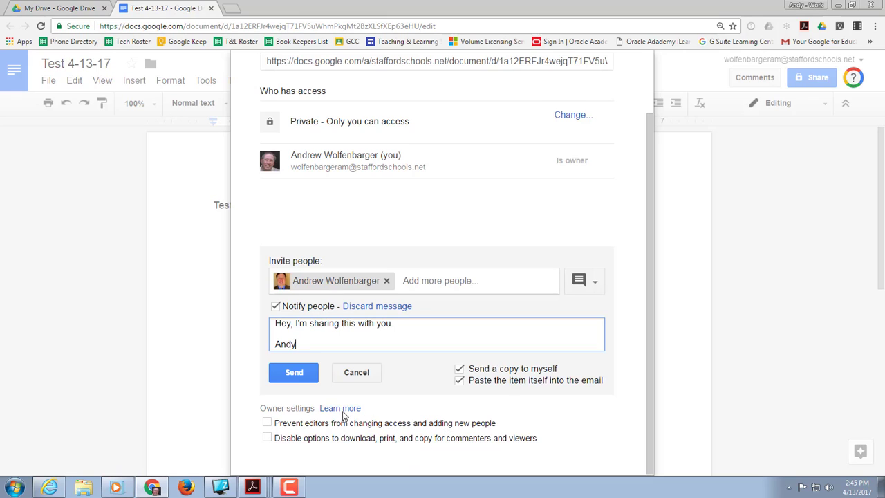
{"action": "left_click", "coordinate": [293, 374]}
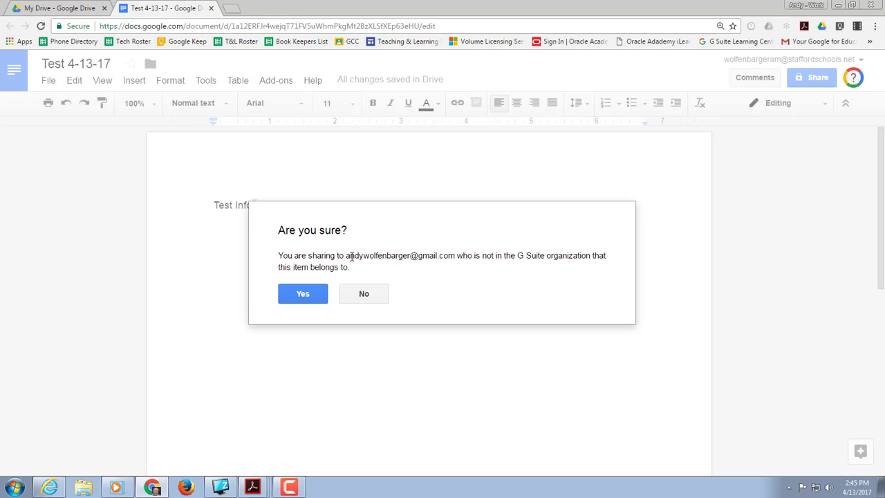
{"action": "left_click_drag", "start_coordinate": [348, 260], "coordinate": [365, 263]}
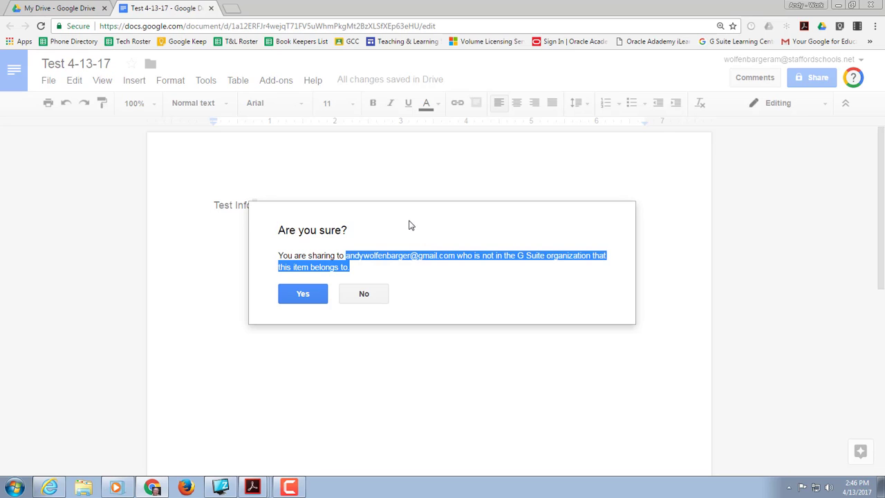
{"action": "left_click", "coordinate": [299, 297]}
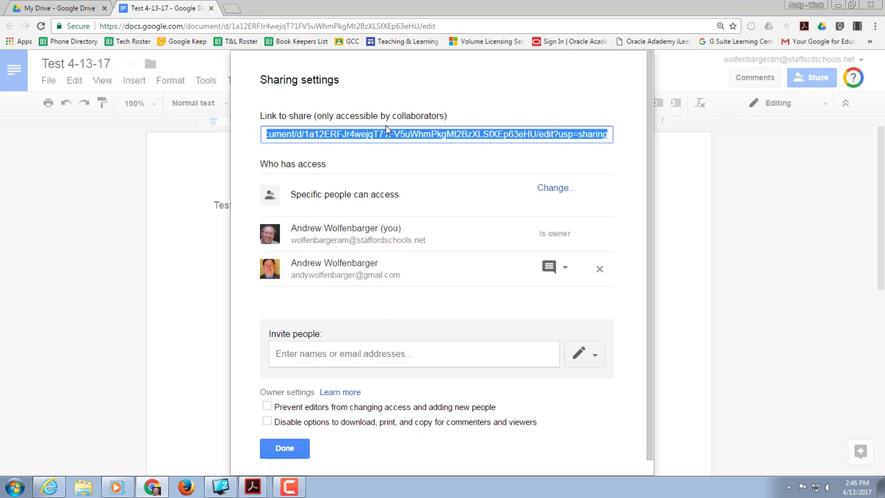
{"action": "left_click", "coordinate": [284, 448]}
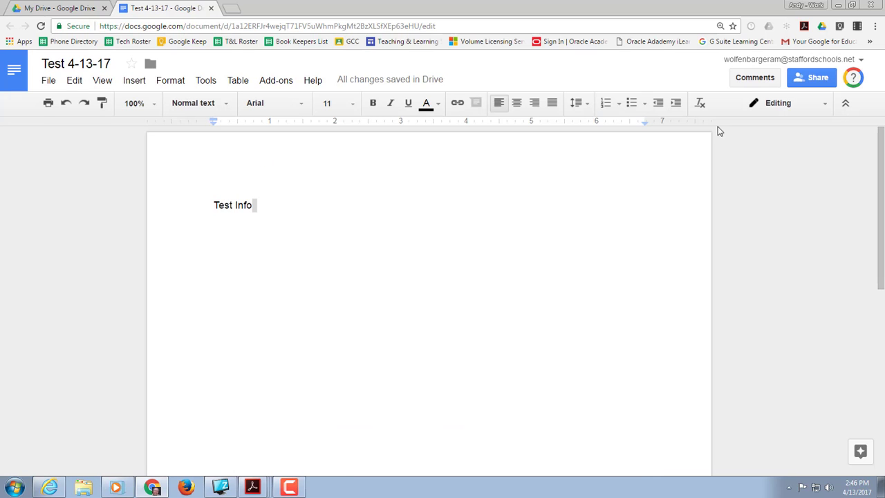
Turn on link sharing for the document and copy its shareable link.
{"action": "left_click", "coordinate": [825, 78]}
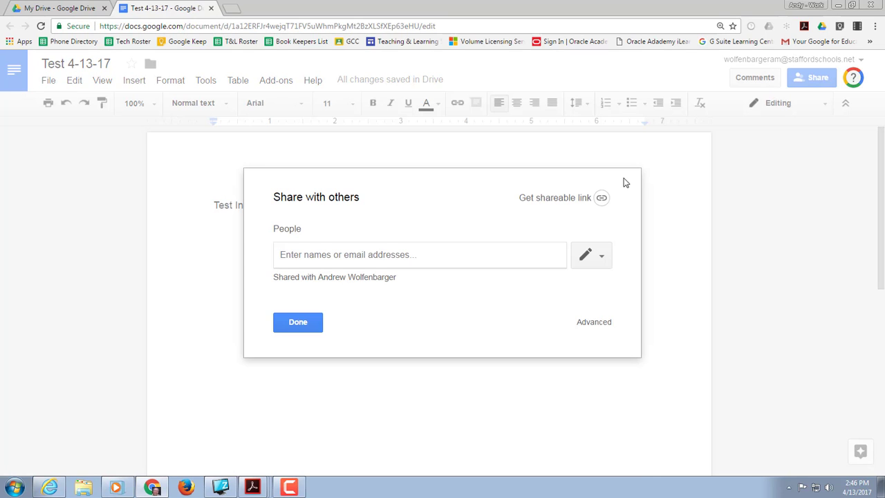
{"action": "left_click", "coordinate": [565, 199]}
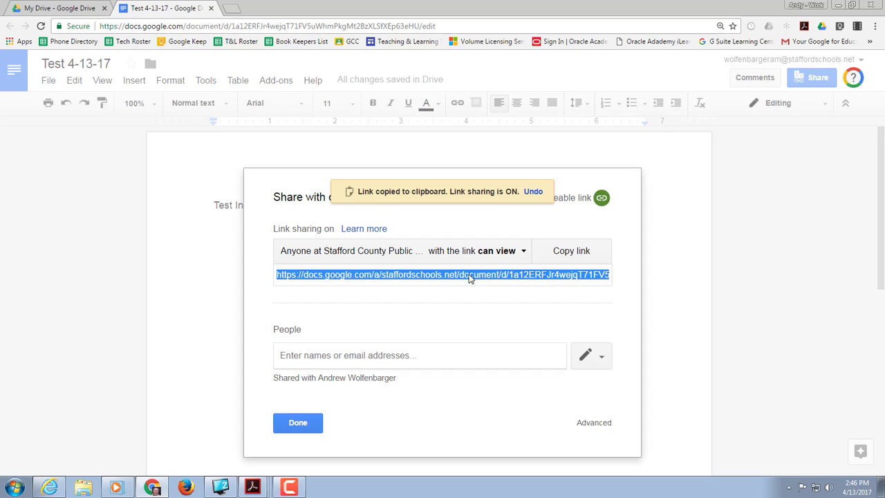
Open Gmail in a new tab and start a message to the contact's Gmail address with the subject "Test".
{"action": "left_click", "coordinate": [232, 9]}
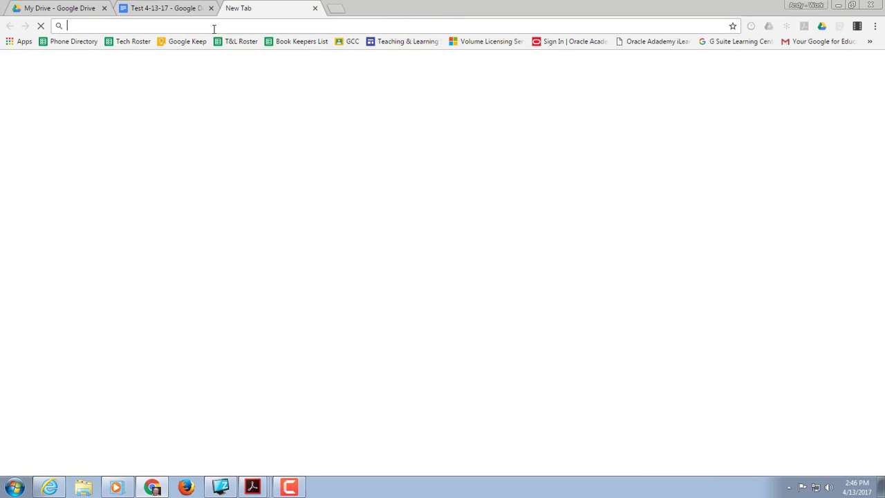
{"action": "type", "text": "g"}
{"action": "key", "text": "Return"}
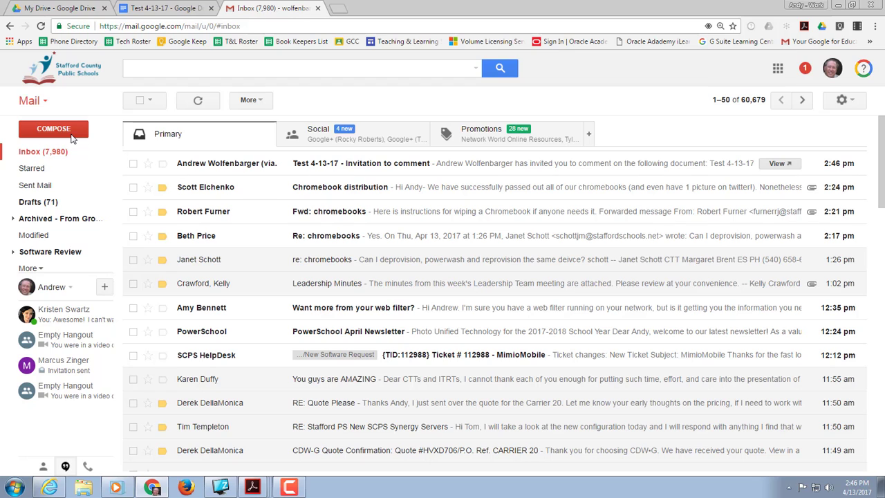
{"action": "left_click", "coordinate": [71, 136]}
{"action": "type", "text": "andy"}
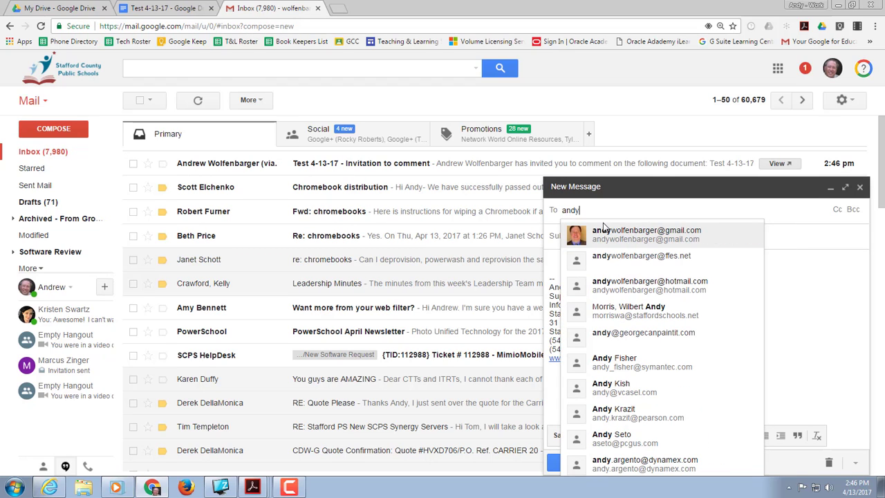
{"action": "left_click", "coordinate": [599, 232]}
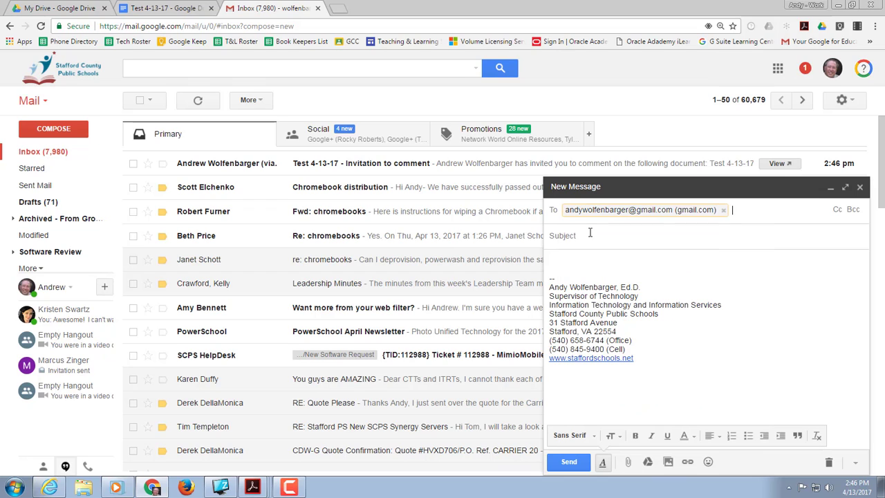
{"action": "left_click", "coordinate": [590, 234]}
{"action": "type", "text": "Test"}
Write "Hey, read this file I shared with you." in the message body and paste the copied document link below it.
{"action": "left_click", "coordinate": [582, 259]}
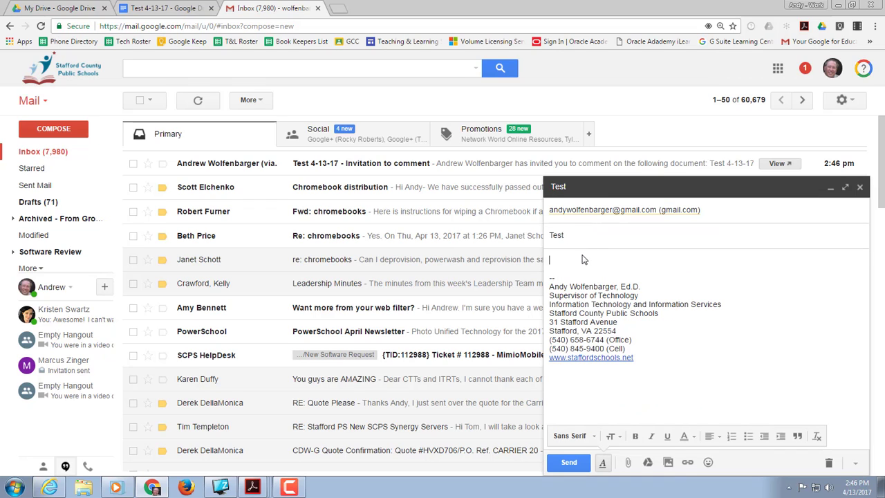
{"action": "type", "text": "Hey, read this file I shared with you."}
{"action": "key", "text": "Return"}
{"action": "key", "text": "Return"}
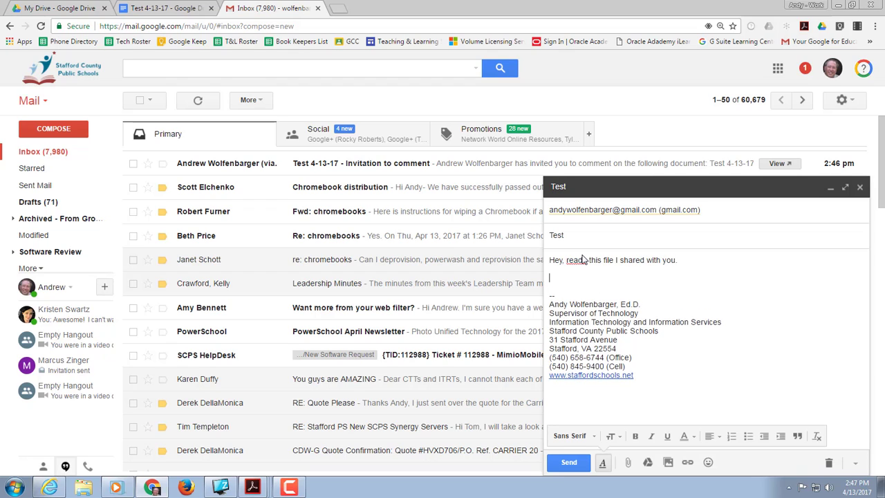
{"action": "key", "text": "Return"}
{"action": "key", "text": "Return"}
Correct the spelling of "read" in the first line of the message by removing the stray "h".
{"action": "left_click", "coordinate": [584, 260]}
{"action": "type", "text": "h"}
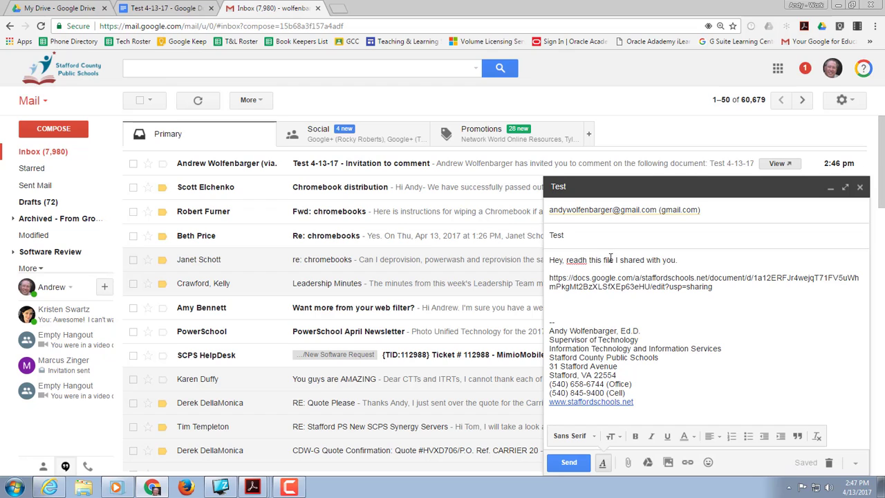
{"action": "key", "text": "BackSpace"}
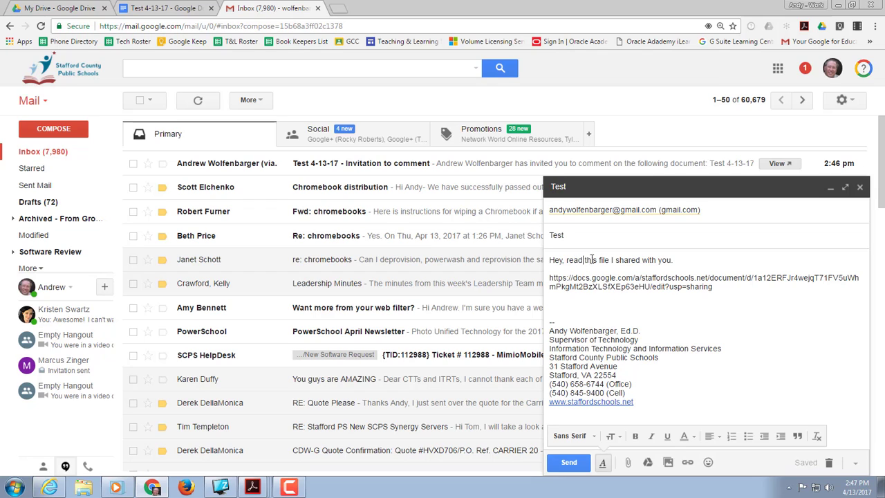
Turn the words "this file" in the message into a hyperlink to the copied document URL.
{"action": "left_click_drag", "start_coordinate": [584, 260], "coordinate": [612, 260]}
{"action": "left_click", "coordinate": [687, 463]}
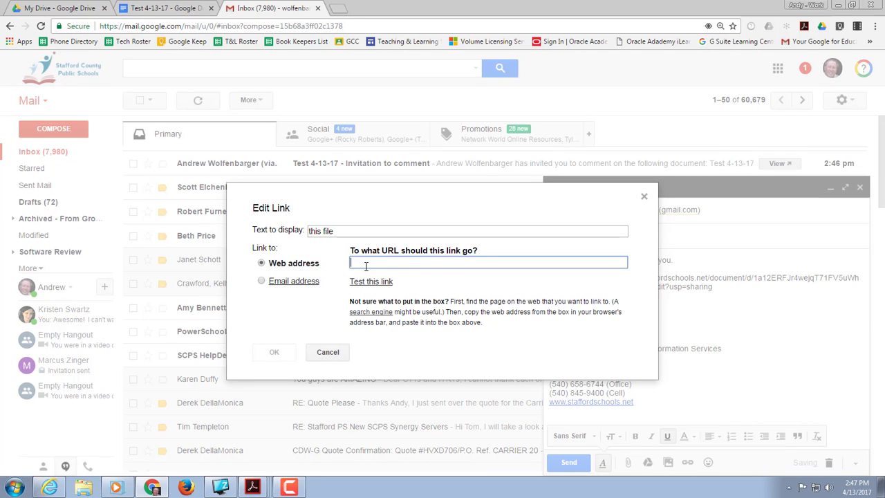
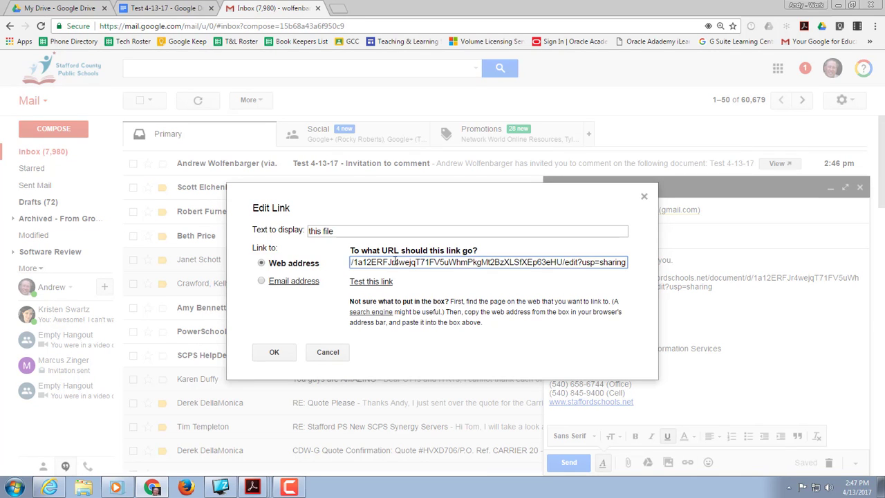
{"action": "left_click", "coordinate": [291, 354]}
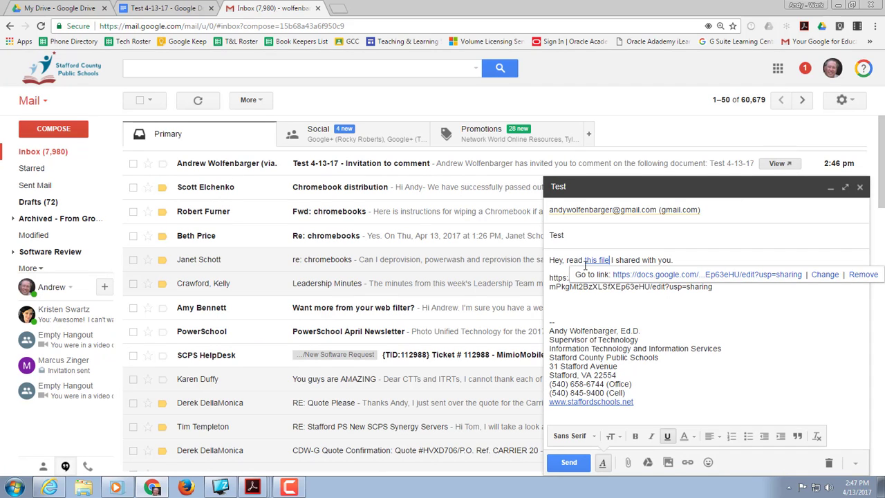
Delete the pasted document URL below the message line, keeping only the linked words "this file".
{"action": "left_click", "coordinate": [604, 306]}
{"action": "left_click_drag", "start_coordinate": [708, 292], "coordinate": [574, 276]}
{"action": "key", "text": "BackSpace"}
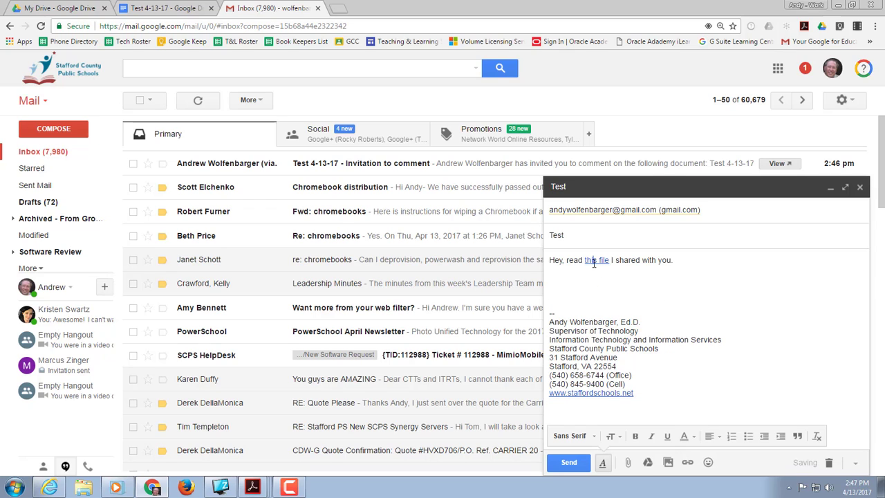
Test the "this file" link by opening its document, and return to the Gmail draft.
{"action": "left_click", "coordinate": [595, 261]}
{"action": "left_click", "coordinate": [636, 282]}
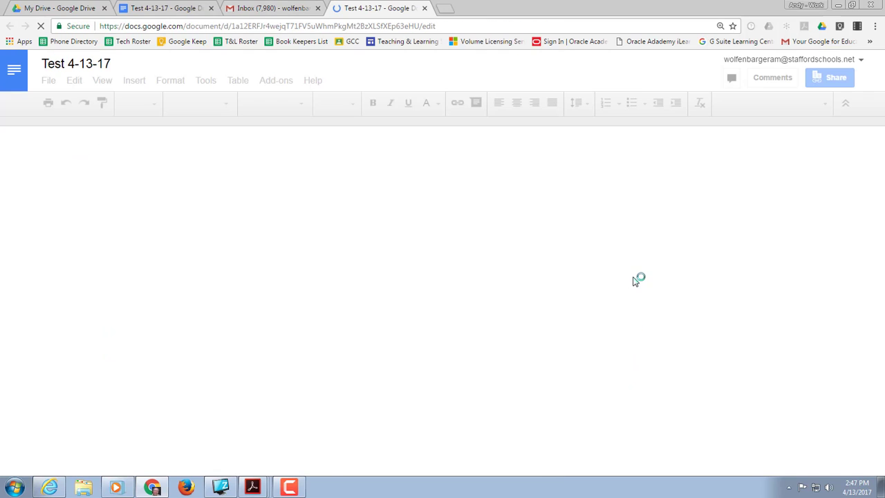
{"action": "left_click", "coordinate": [278, 9]}
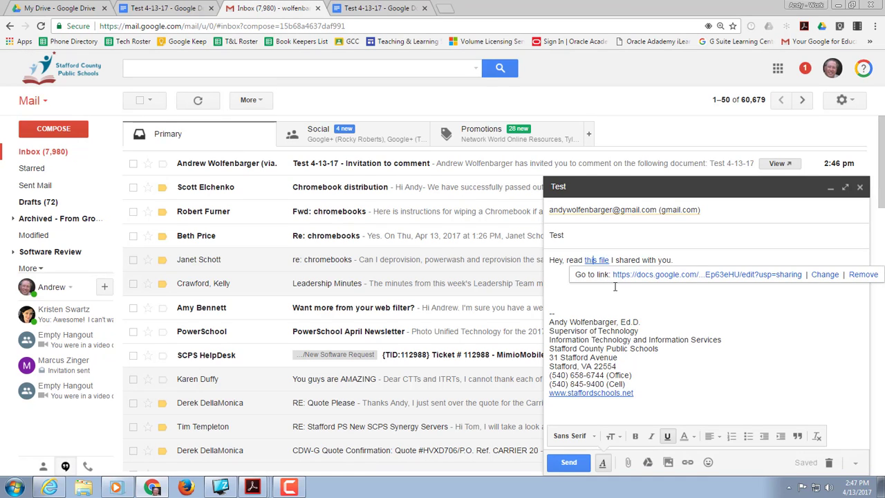
{"action": "left_click", "coordinate": [613, 289]}
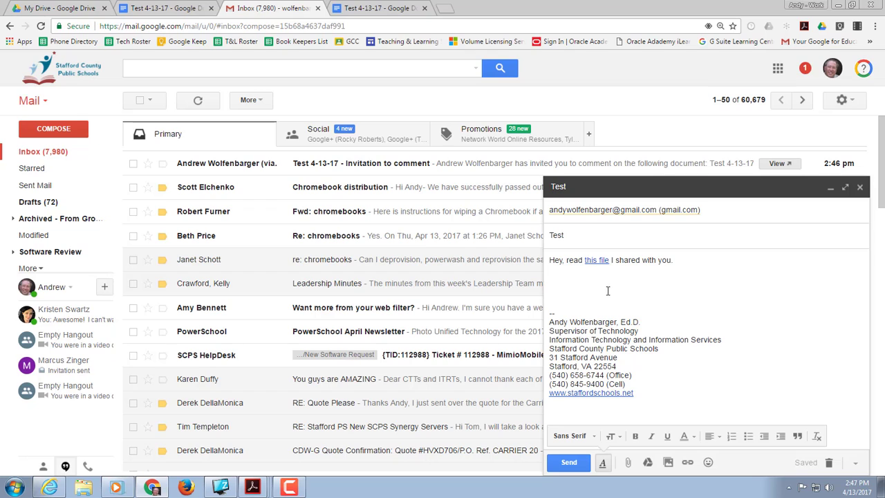
Switch to the personal Chrome profile and open "Test 4-13-17" from the invitation to comment in its Gmail inbox.
{"action": "left_click", "coordinate": [806, 5]}
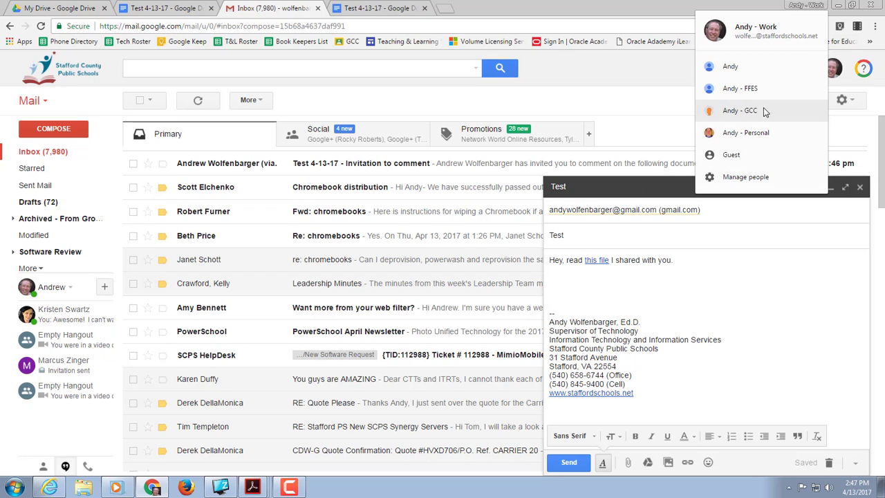
{"action": "left_click", "coordinate": [755, 132]}
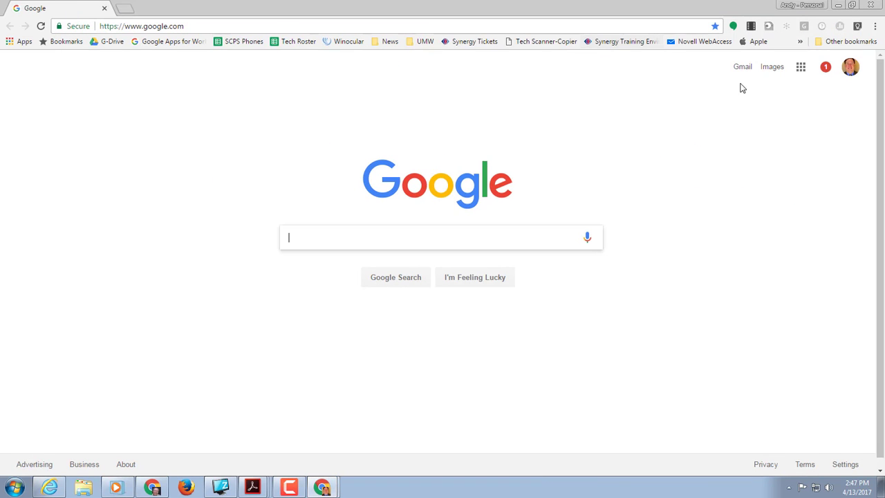
{"action": "left_click", "coordinate": [800, 67]}
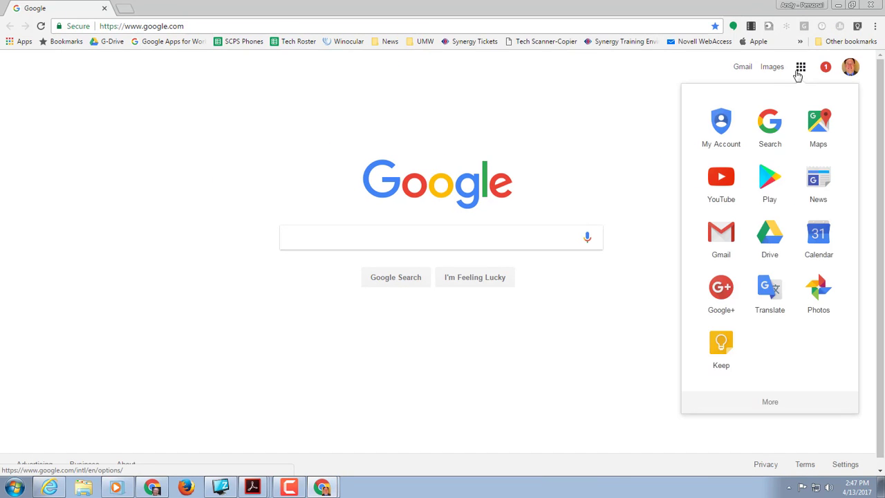
{"action": "left_click", "coordinate": [721, 234]}
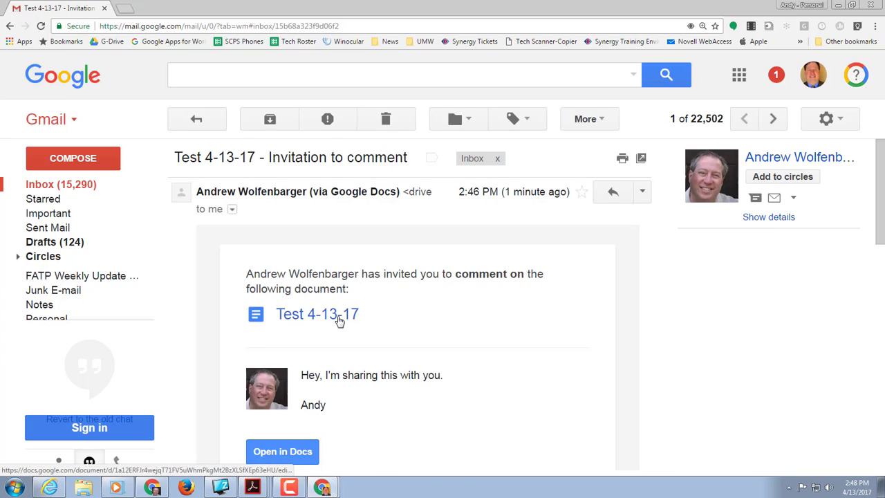
{"action": "left_click", "coordinate": [339, 320]}
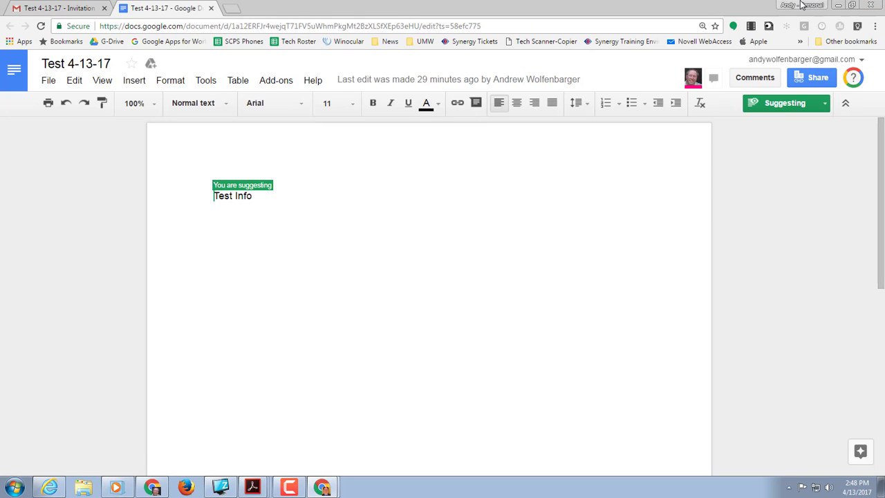
Switch back to the work Chrome profile, return to the original "Test 4-13-17" document and close its sharing dialog.
{"action": "left_click", "coordinate": [801, 5]}
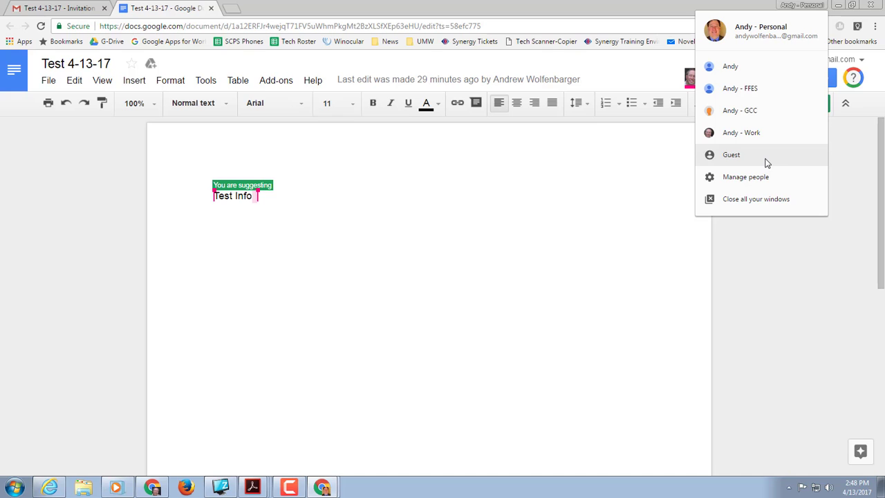
{"action": "left_click", "coordinate": [774, 138]}
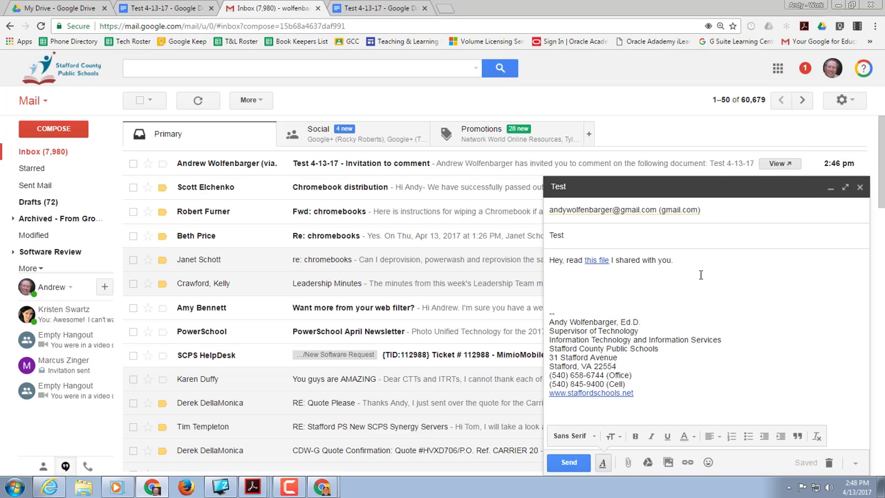
{"action": "left_click", "coordinate": [162, 8]}
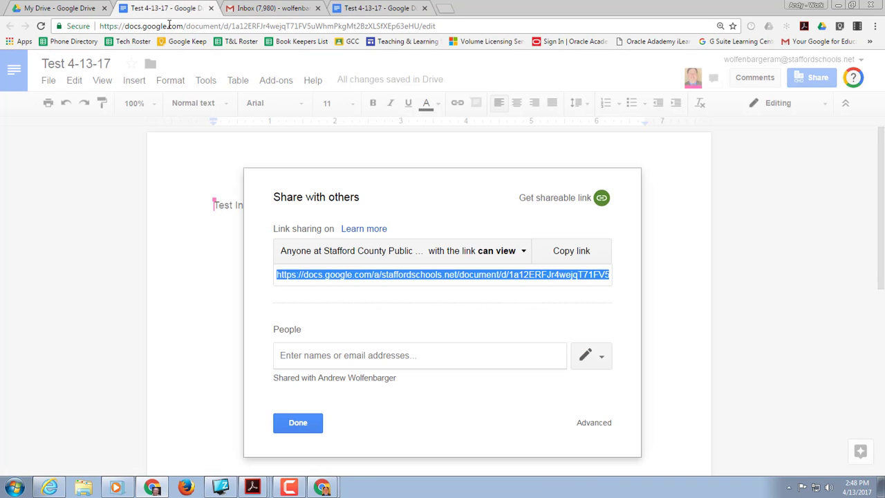
{"action": "left_click", "coordinate": [301, 423]}
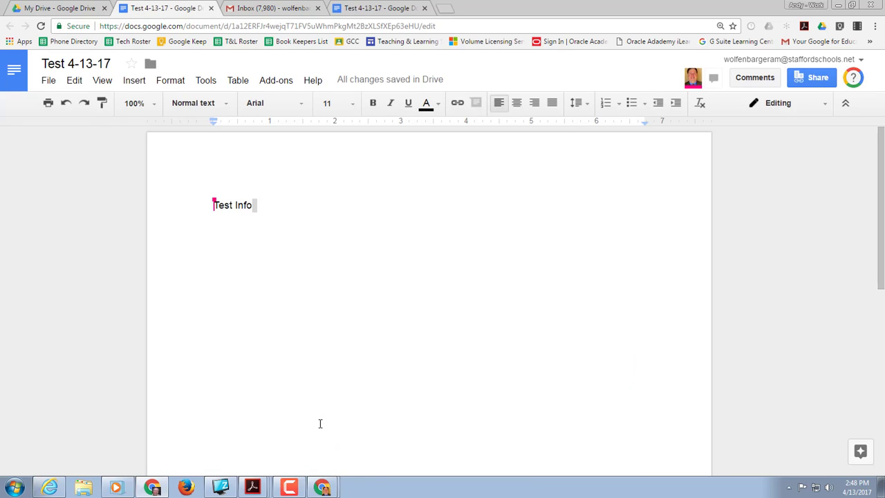
Review the document's advanced sharing settings, including its link sharing scopes and access levels, without changing them.
{"action": "left_click", "coordinate": [816, 77]}
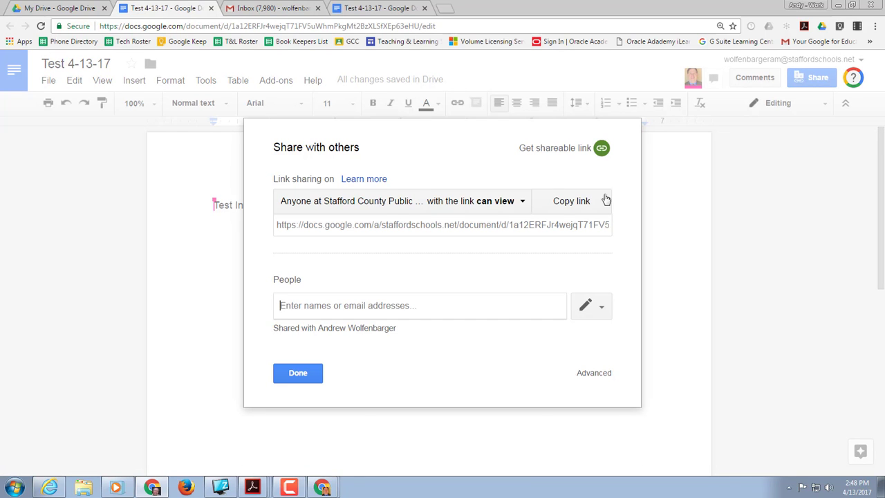
{"action": "left_click", "coordinate": [593, 373]}
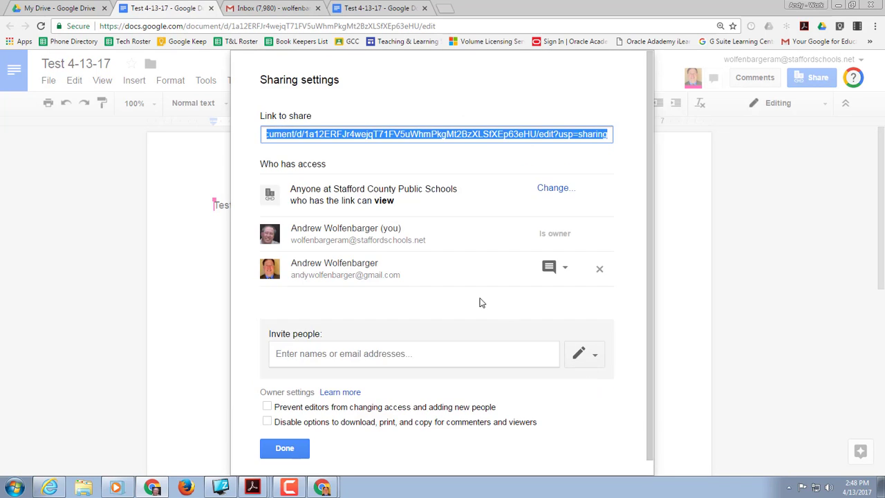
{"action": "left_click", "coordinate": [551, 188]}
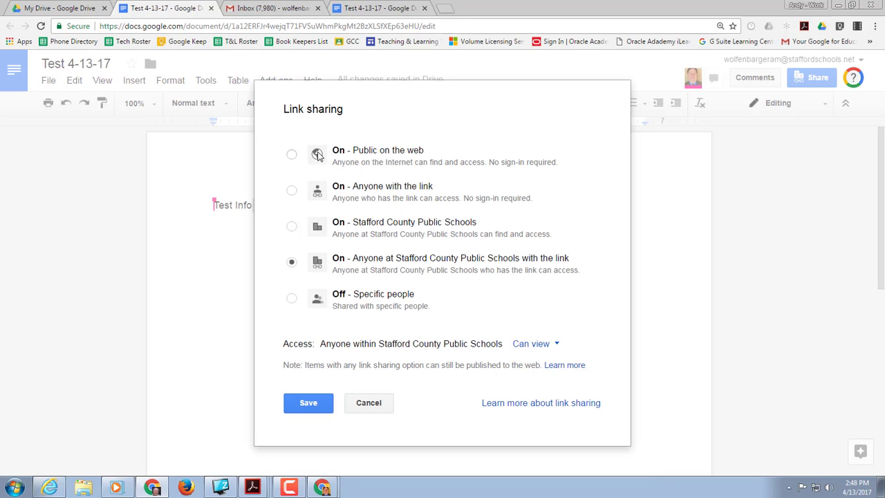
{"action": "left_click", "coordinate": [540, 344]}
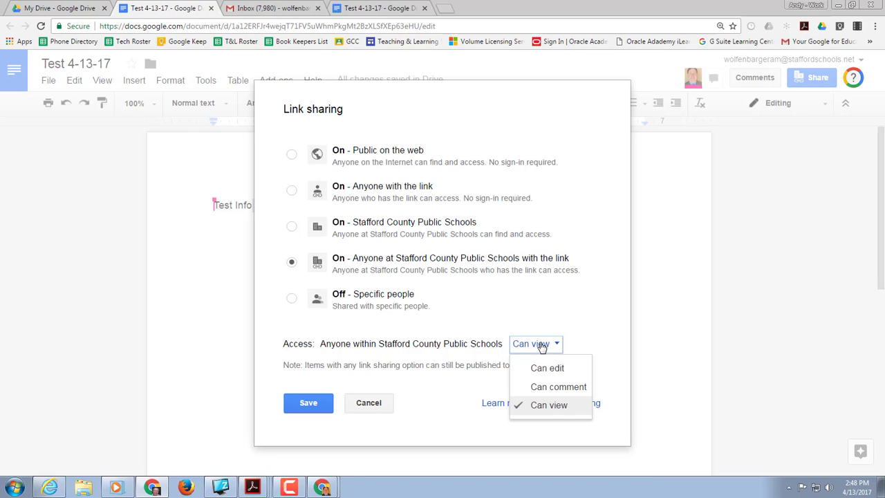
{"action": "left_click", "coordinate": [368, 402]}
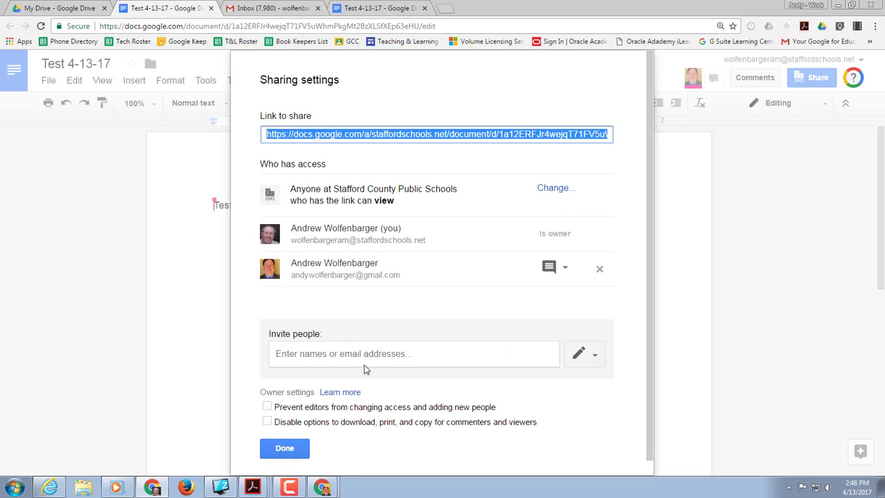
{"action": "left_click", "coordinate": [308, 449]}
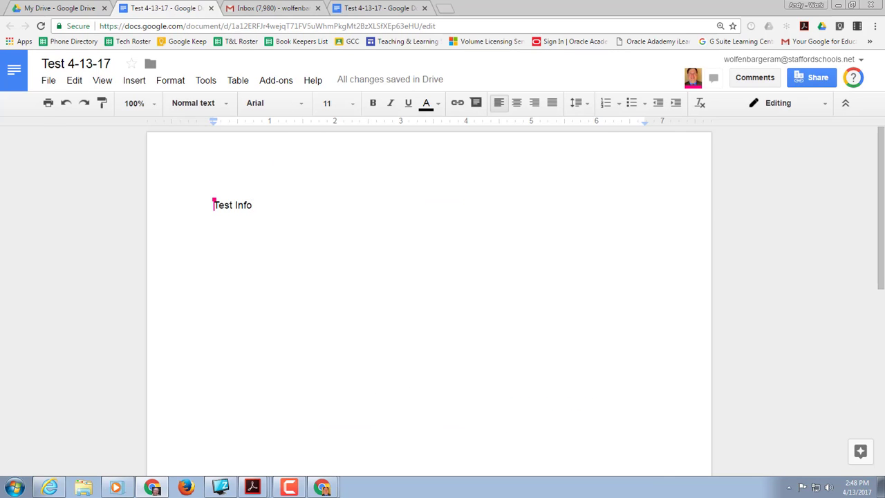